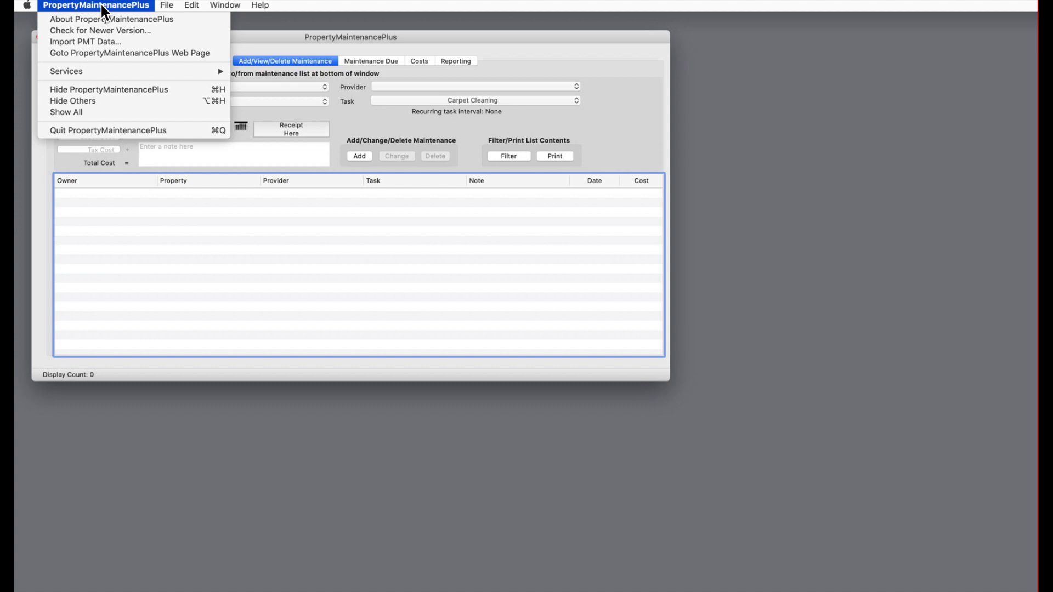
Import the PMT data from the BrilorSoftware folder, granting access to that folder and concluding the import
click(158, 42)
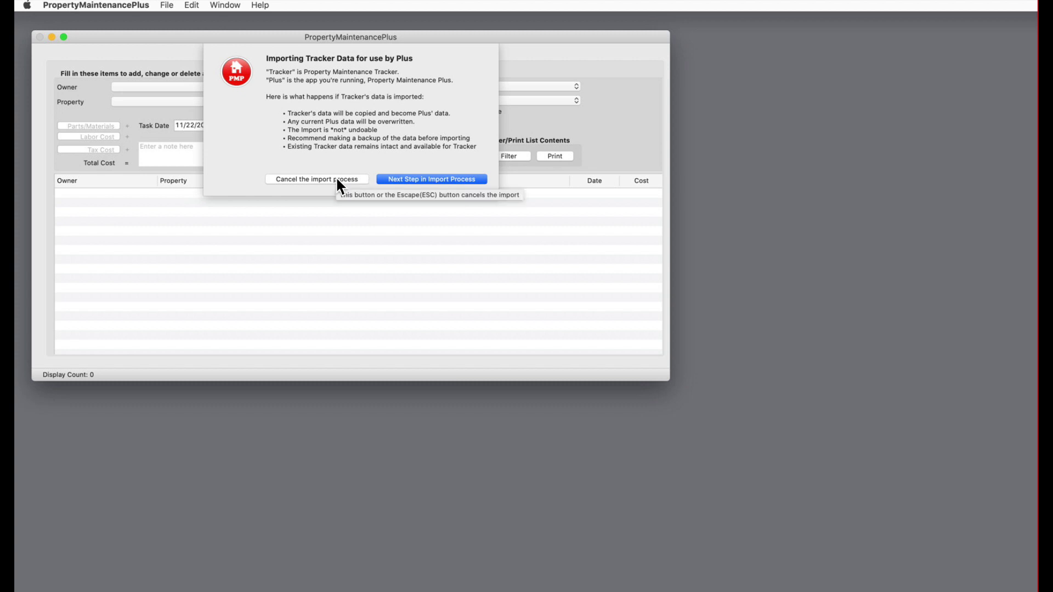
click(407, 179)
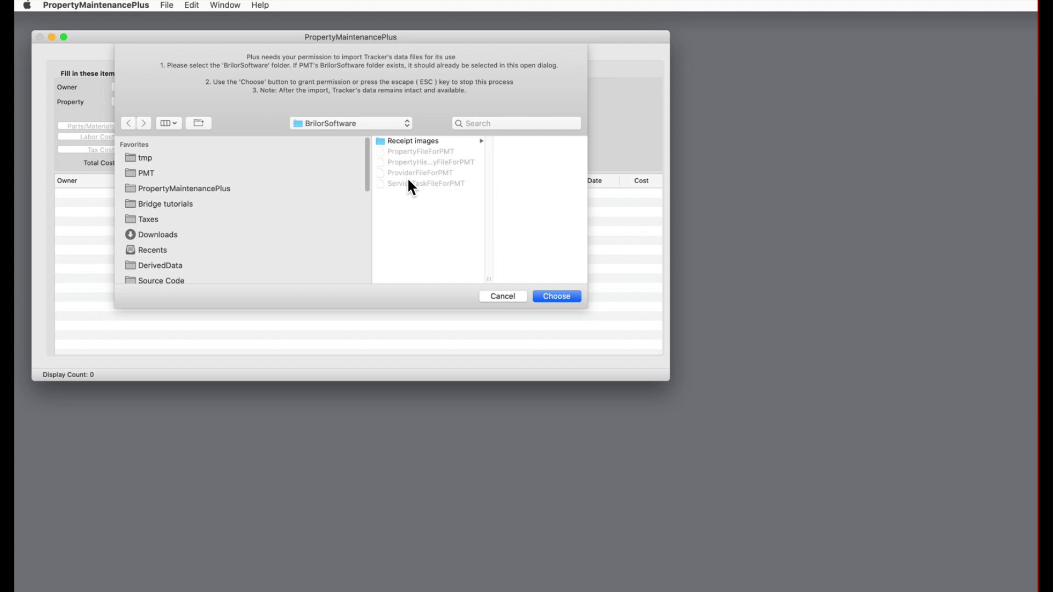
click(379, 123)
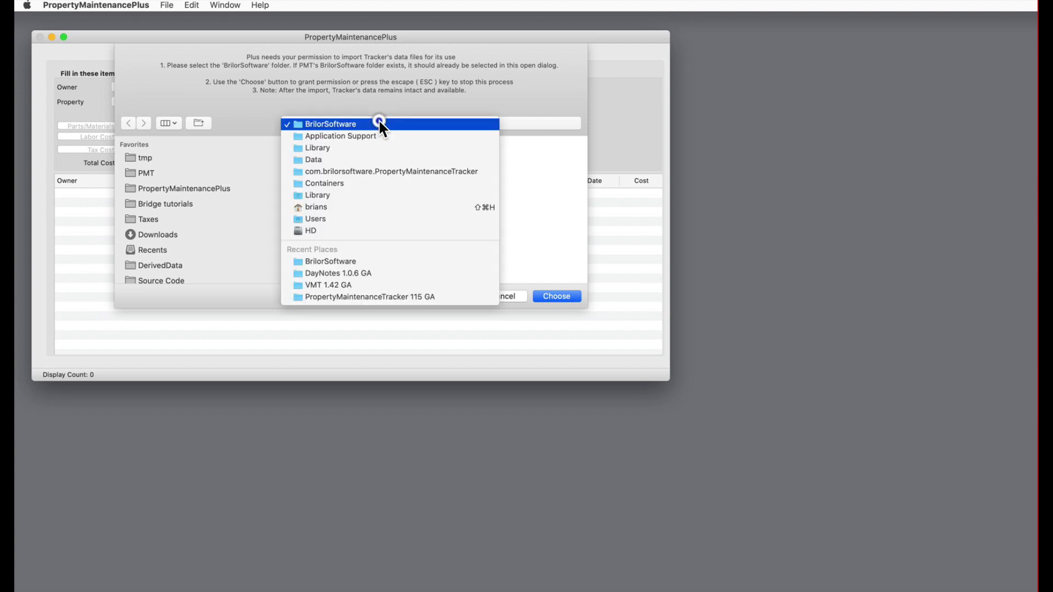
click(379, 123)
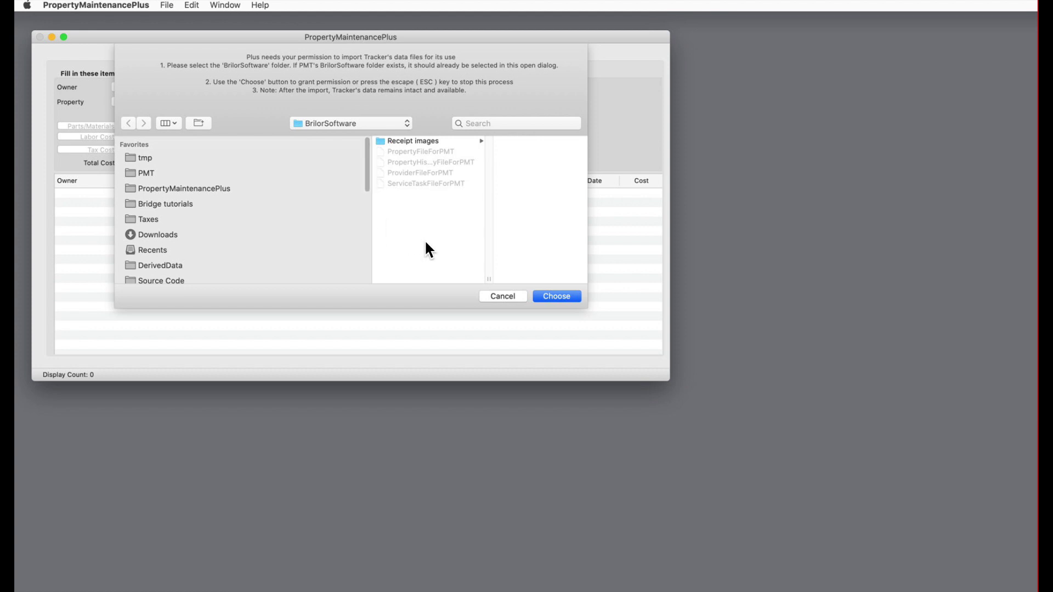
click(553, 295)
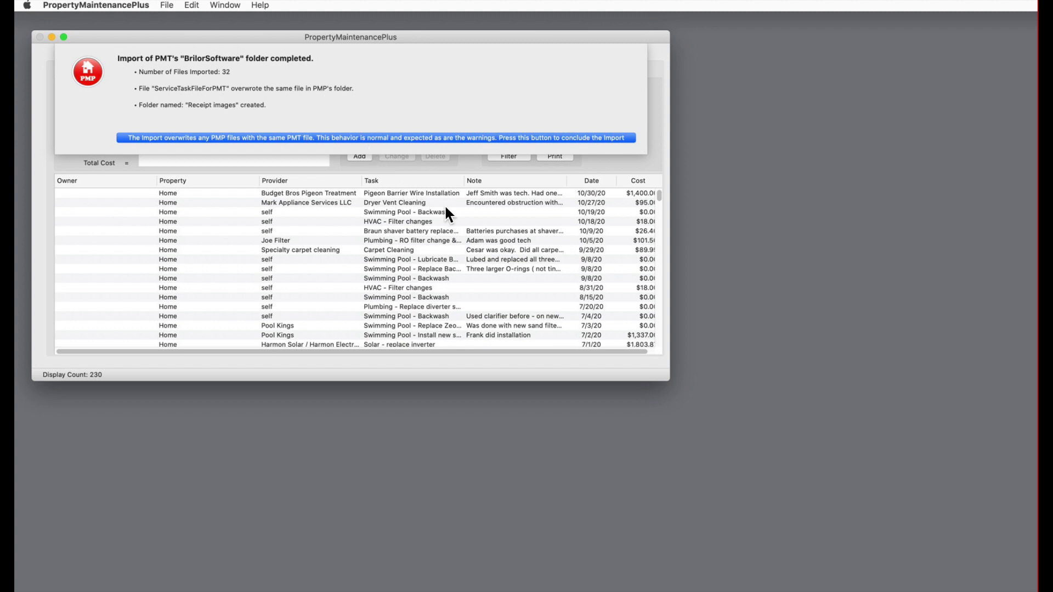
click(382, 137)
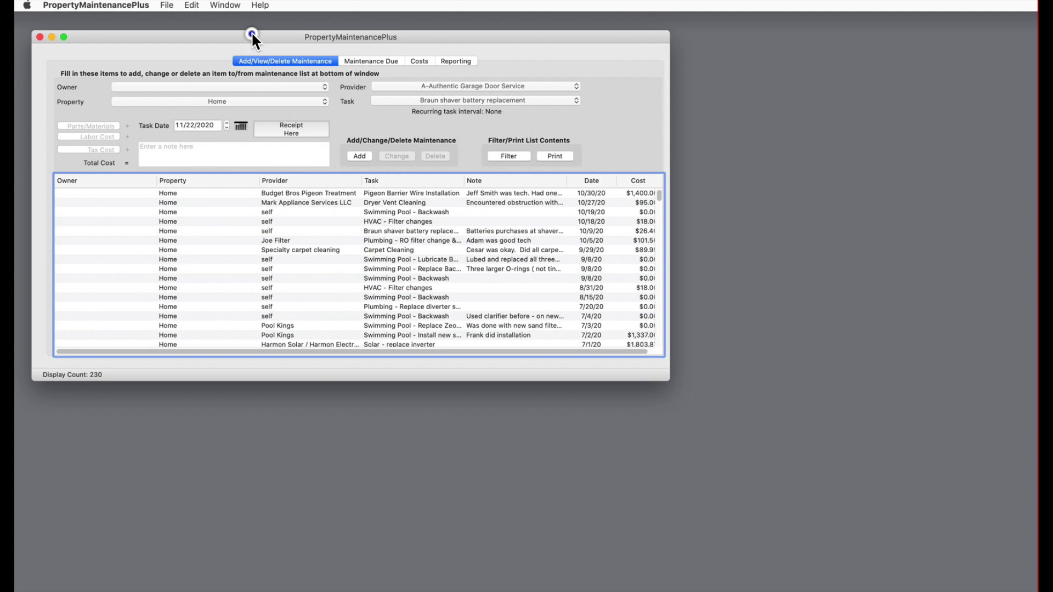
Open the user guide in Firefox and examine the PMT data import instructions through the post-import steps, then close the guide
click(261, 6)
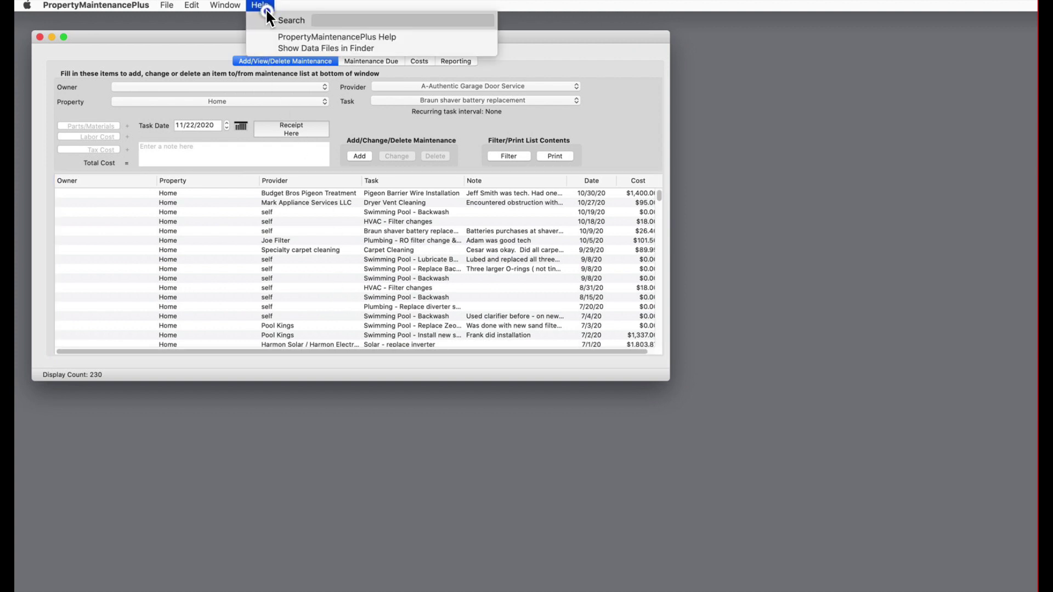
click(309, 36)
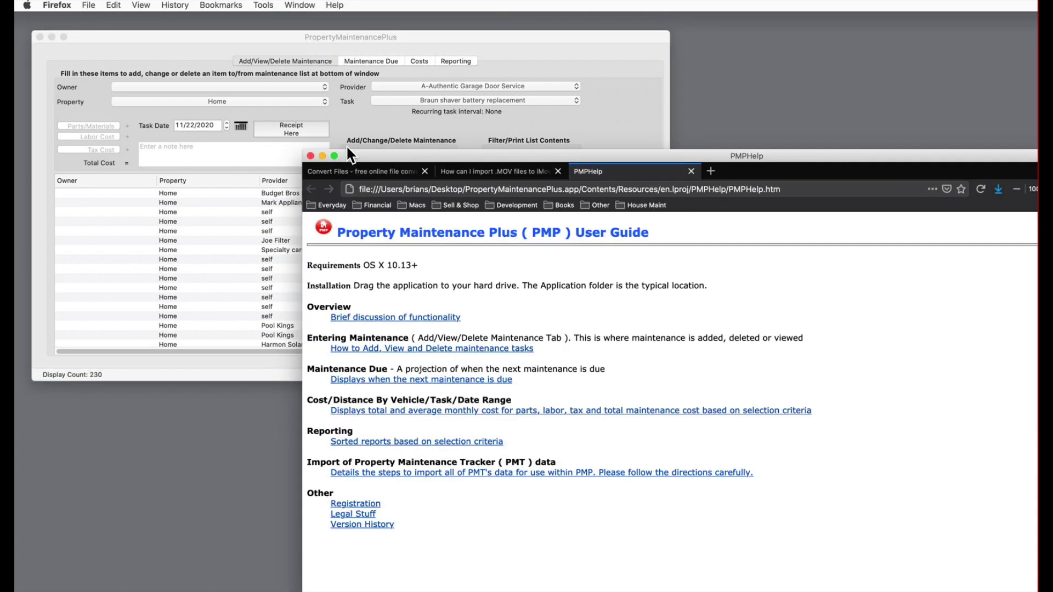
click(334, 6)
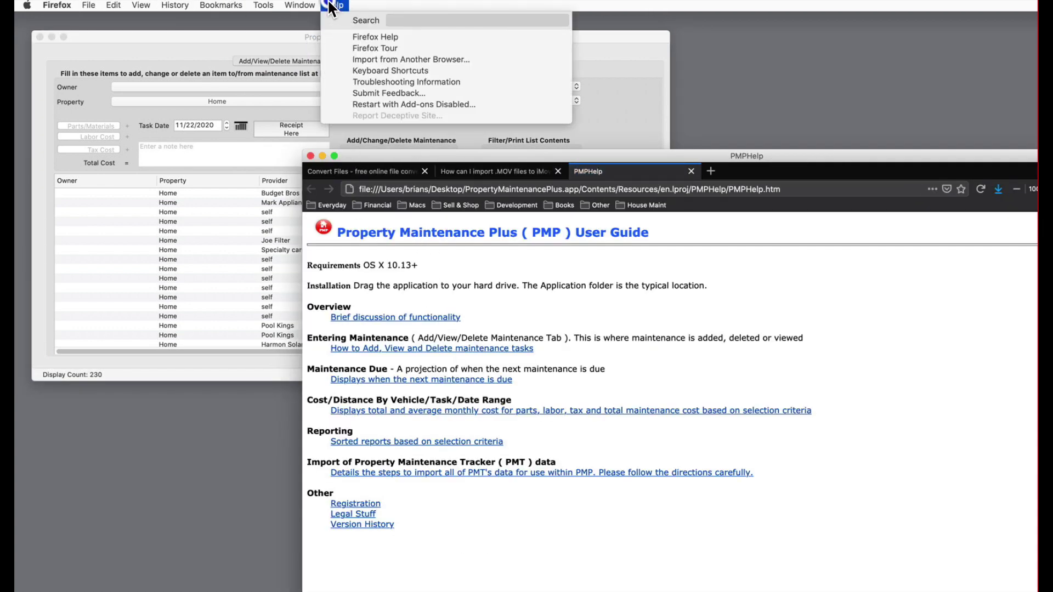
click(301, 38)
click(260, 6)
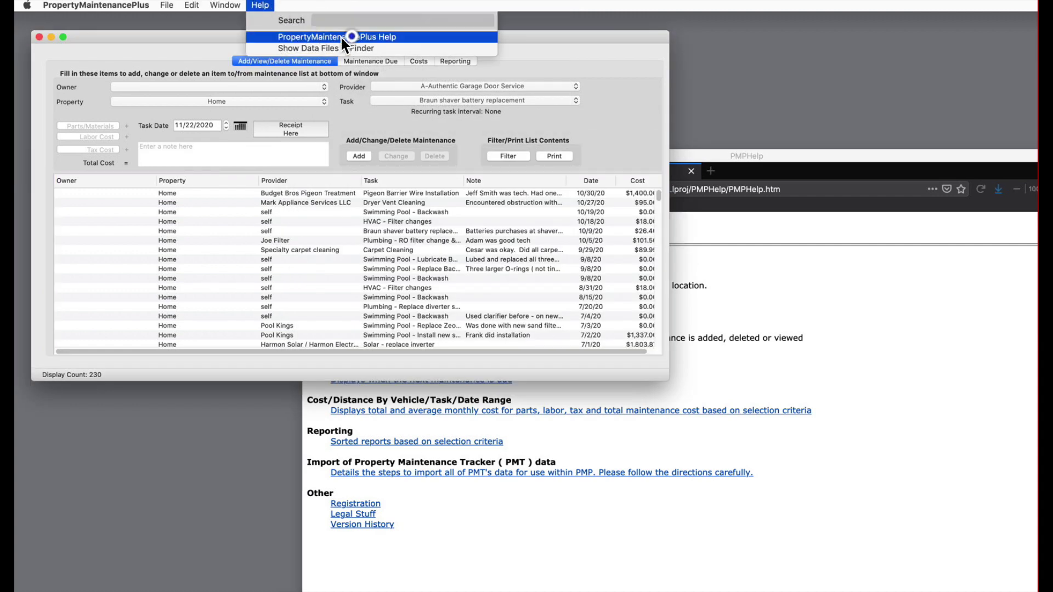
click(435, 36)
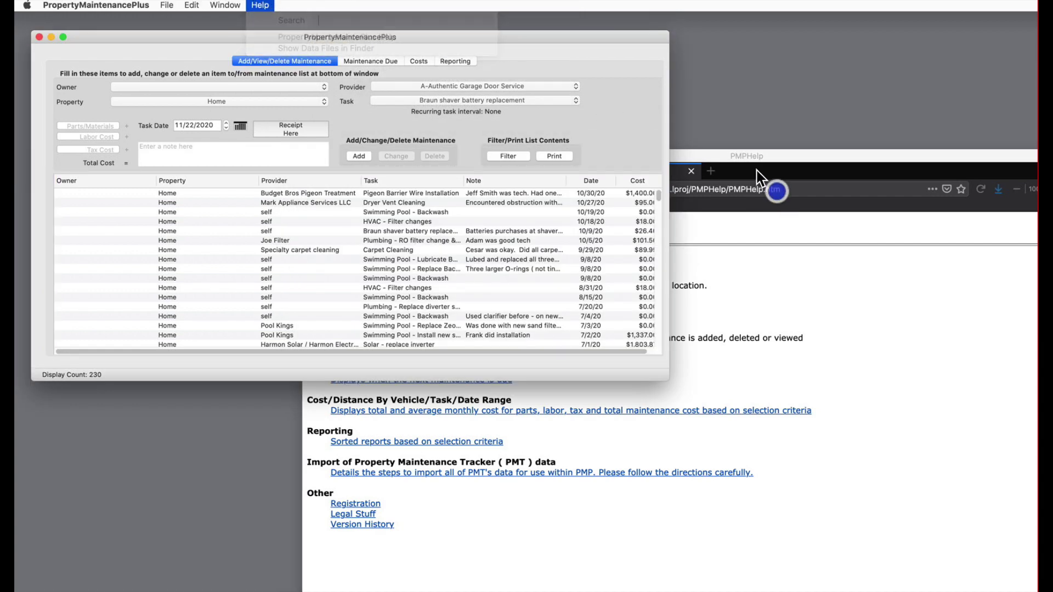
click(519, 471)
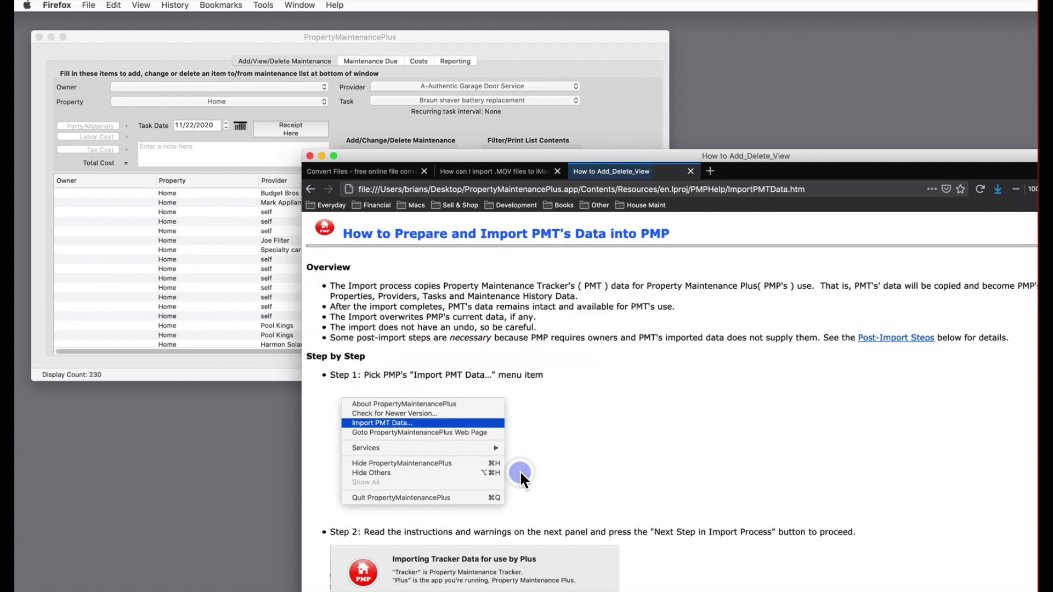
scroll(516, 268, down, 10)
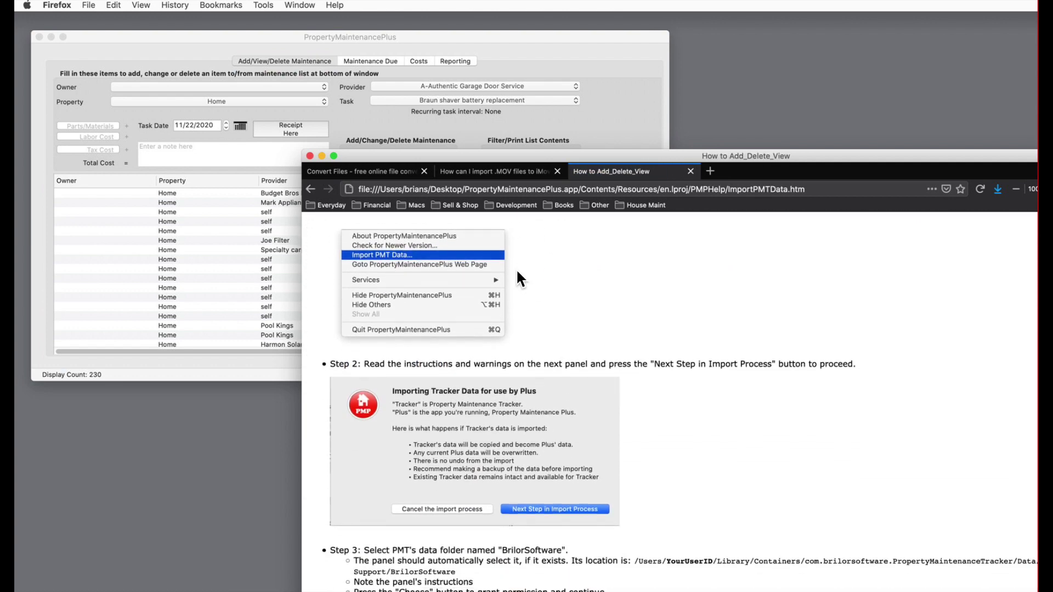
scroll(516, 268, down, 5)
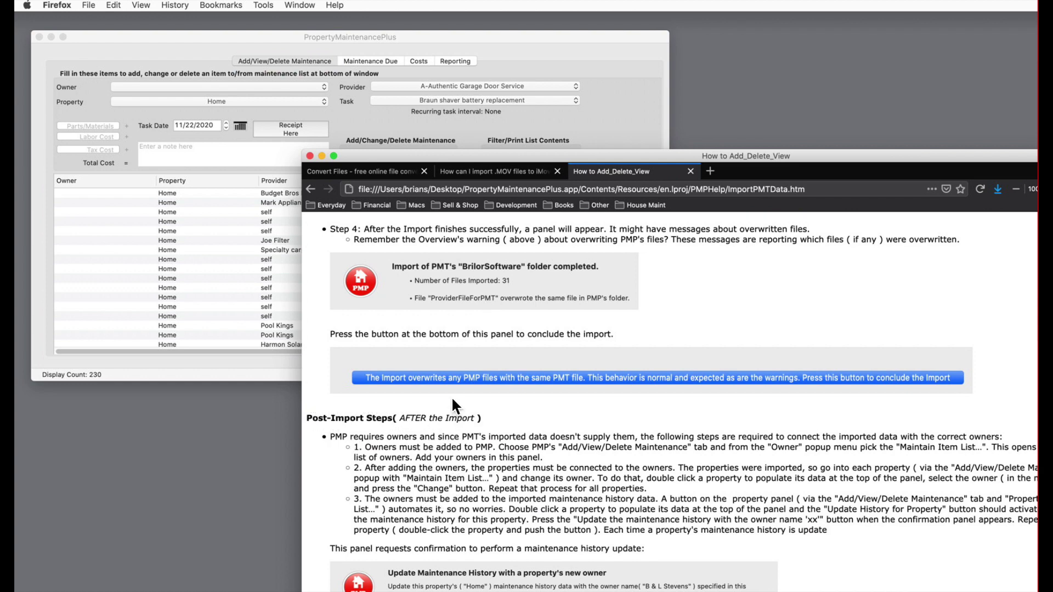
click(309, 156)
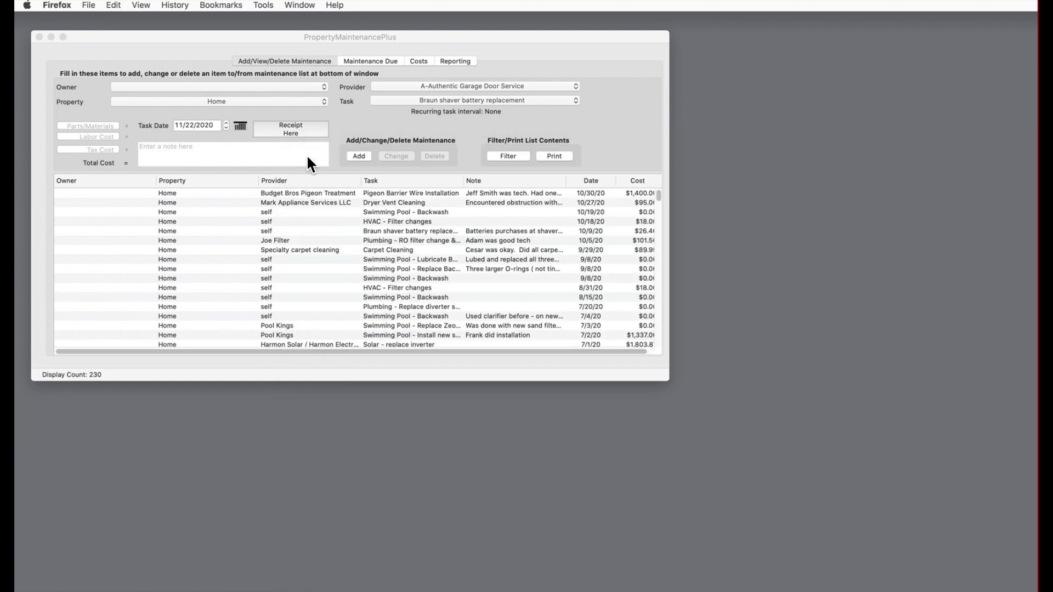
Return to PropertyMaintenancePlus and add an owner to the owner list, entering only the required owner name
click(351, 126)
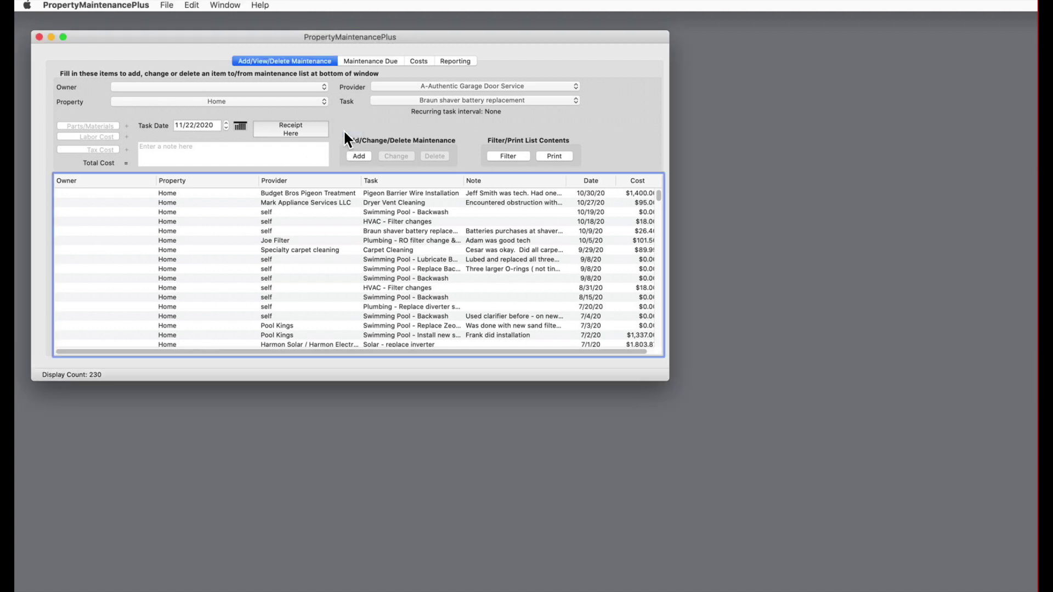
click(287, 102)
click(291, 100)
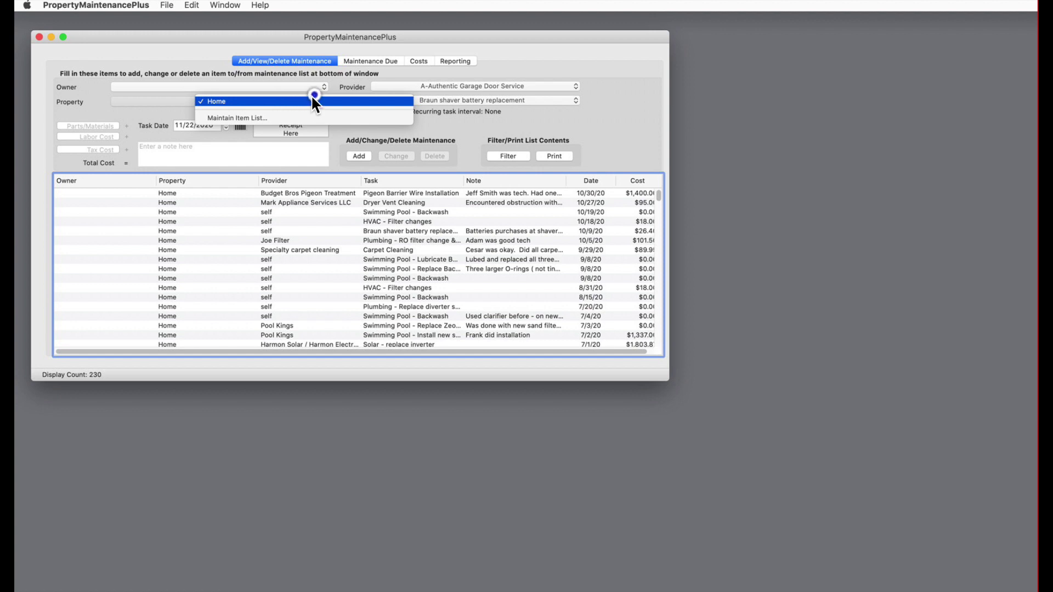
click(276, 86)
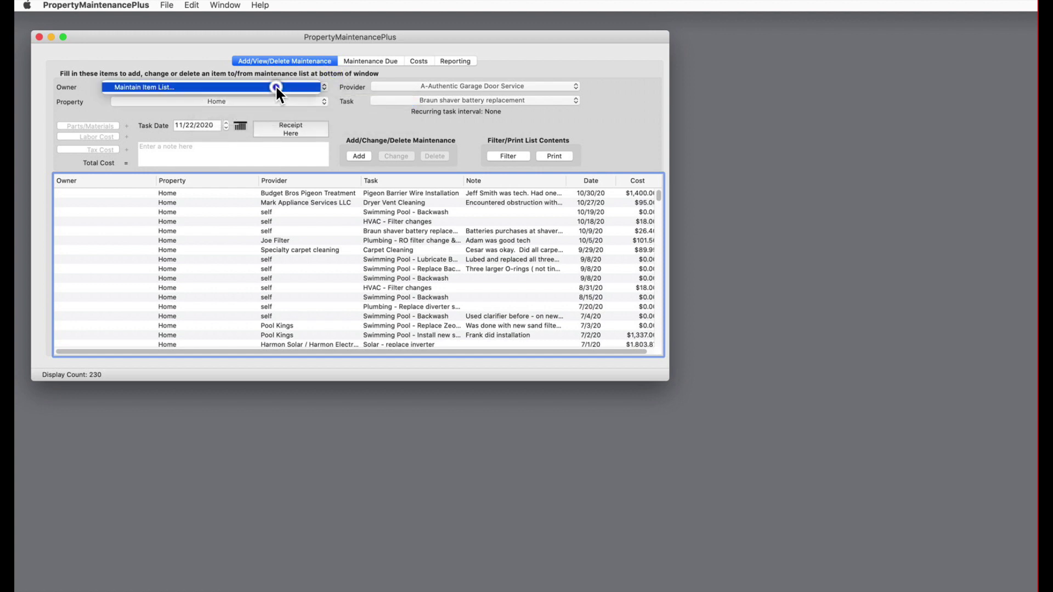
click(276, 87)
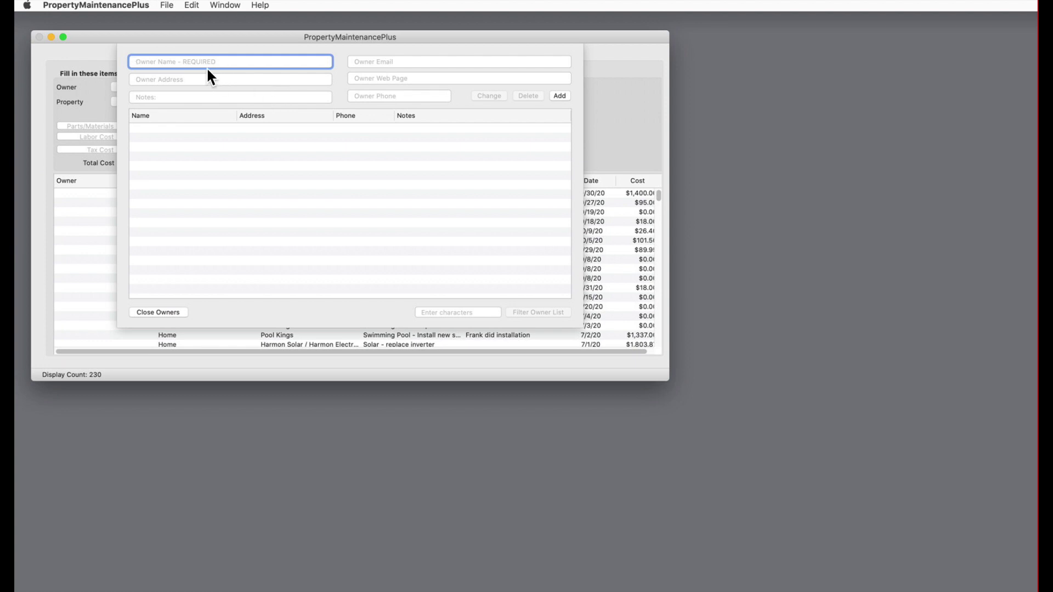
text(B&L Stevens)
click(558, 94)
click(160, 311)
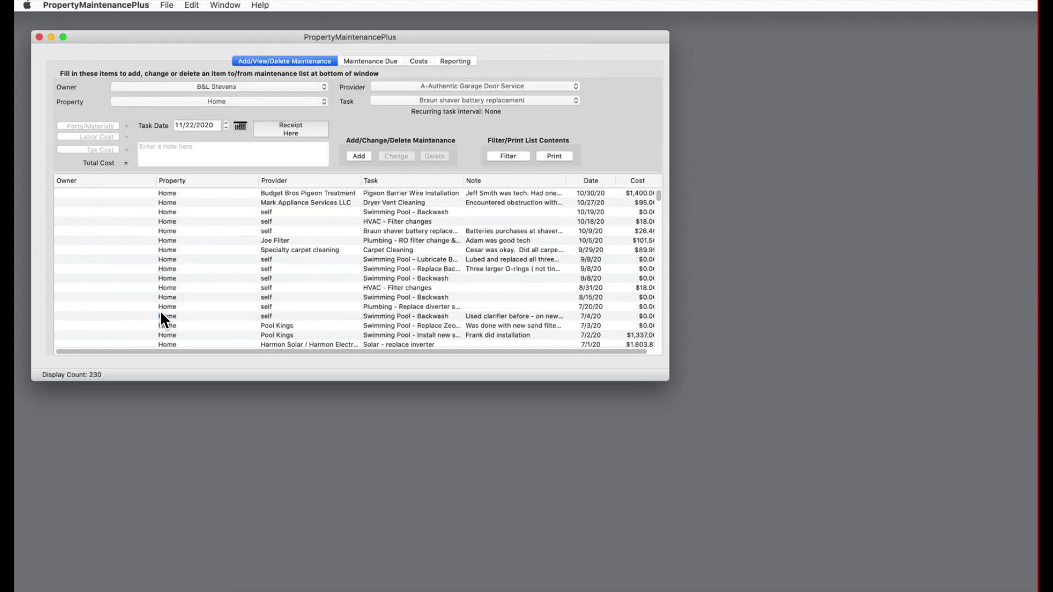
Assign the added owner to the Home property in the property list and save the property change
click(243, 102)
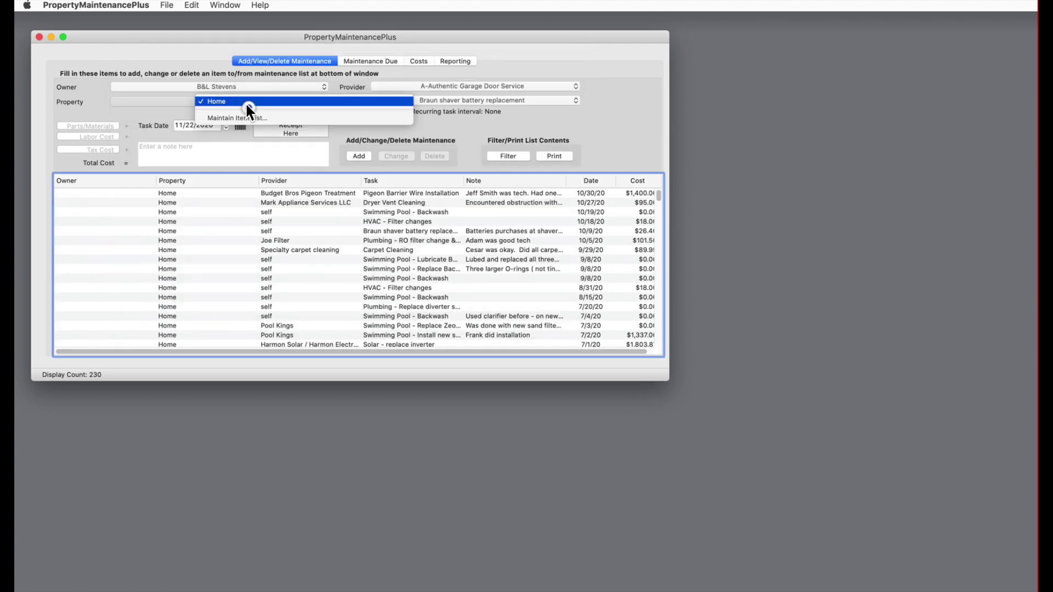
click(261, 117)
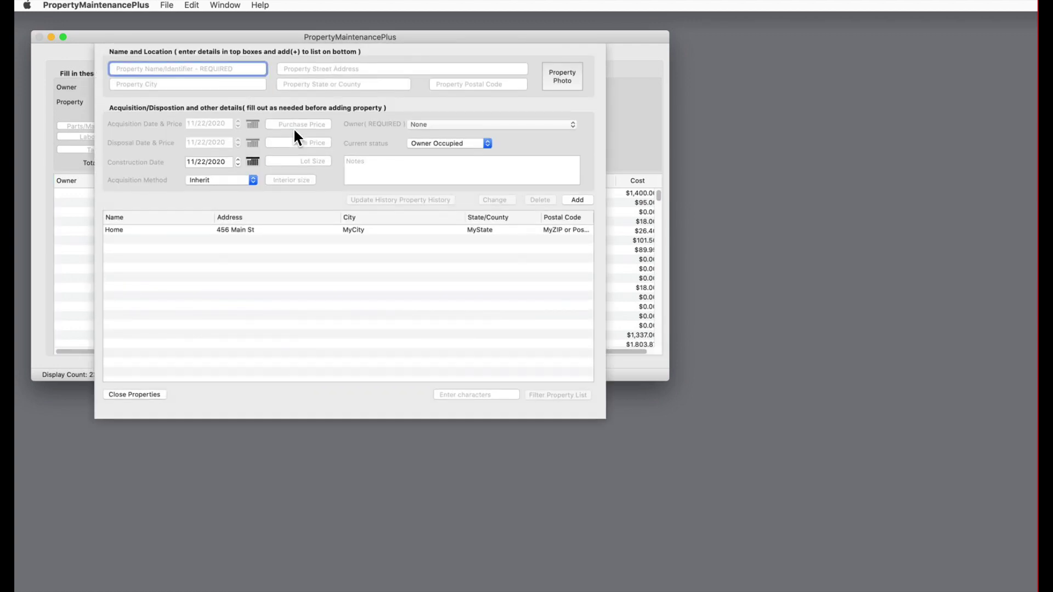
click(326, 230)
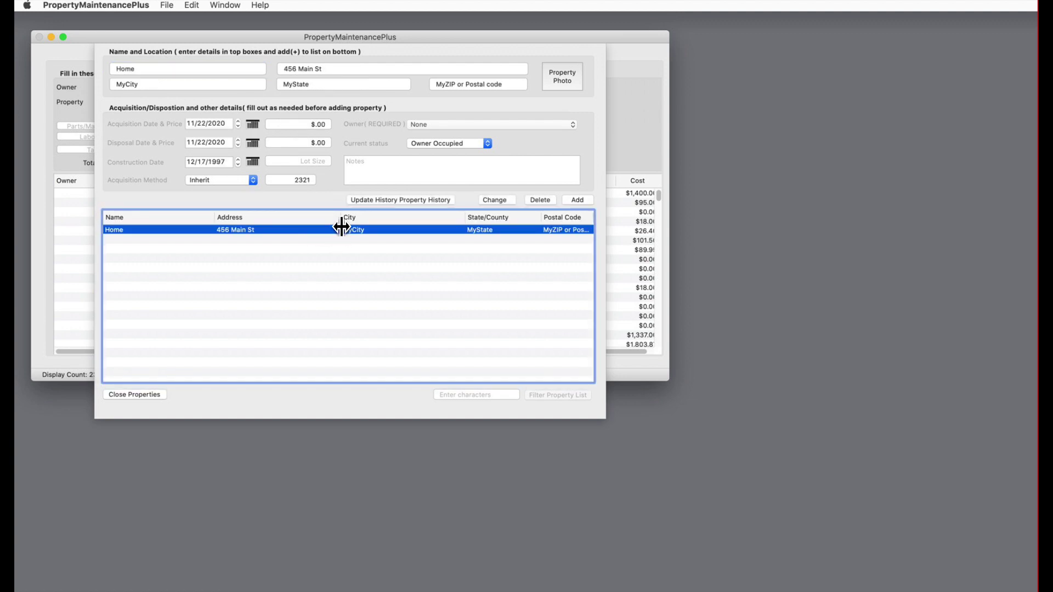
click(515, 124)
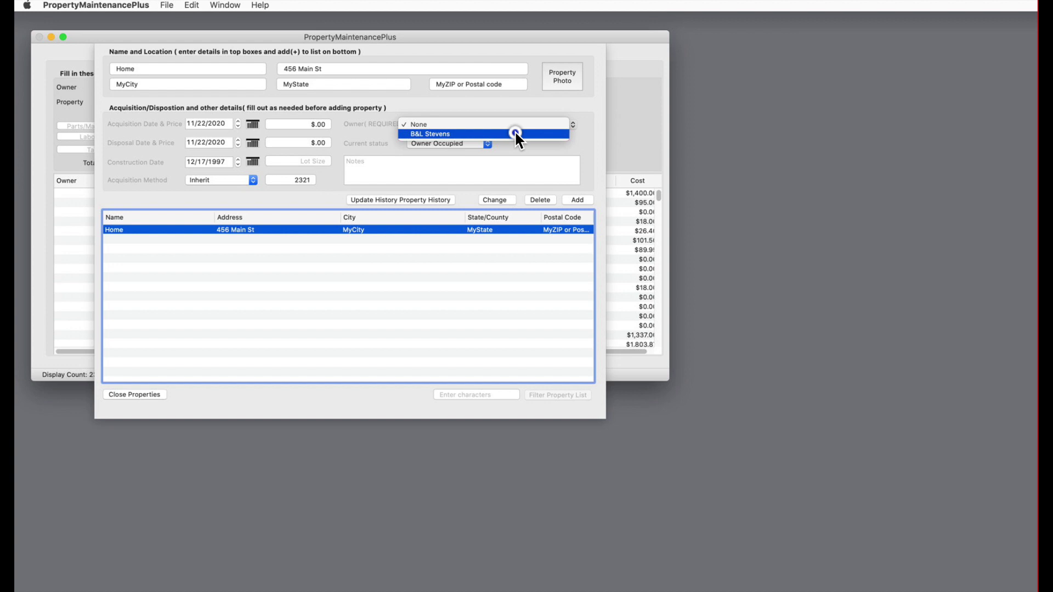
click(515, 133)
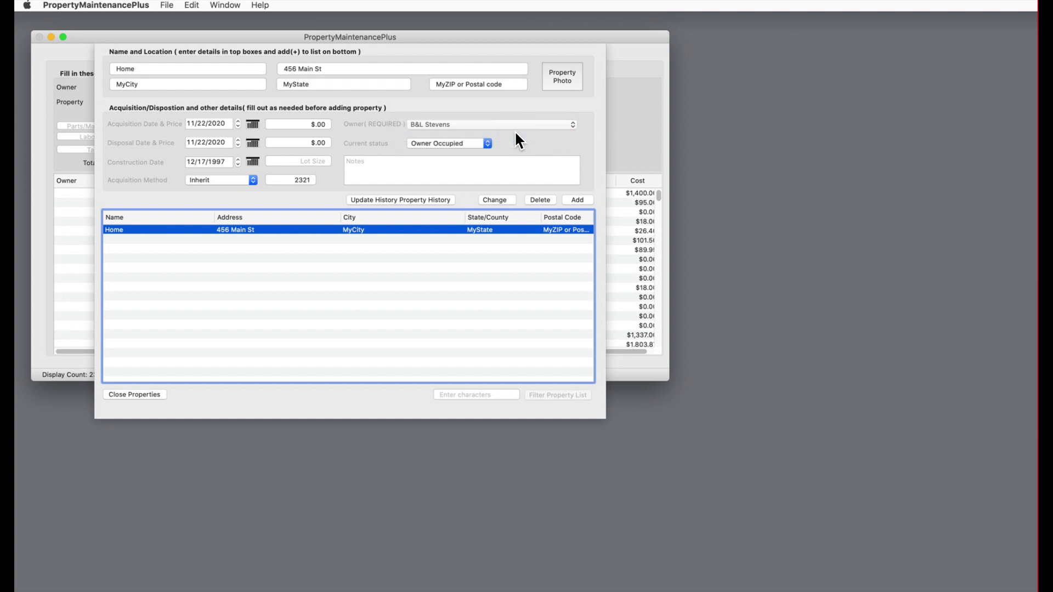
click(495, 200)
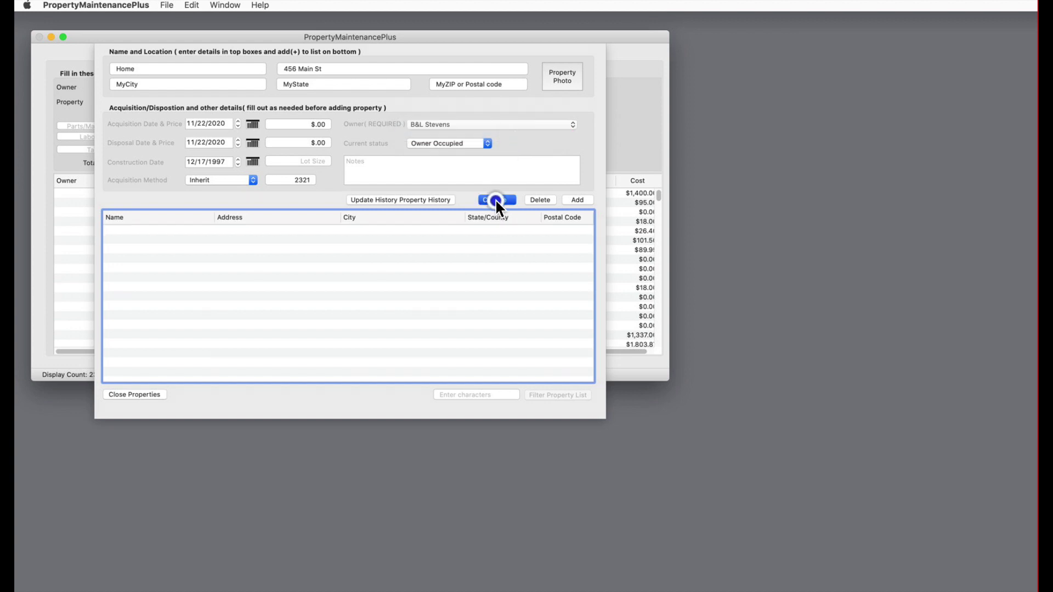
click(444, 154)
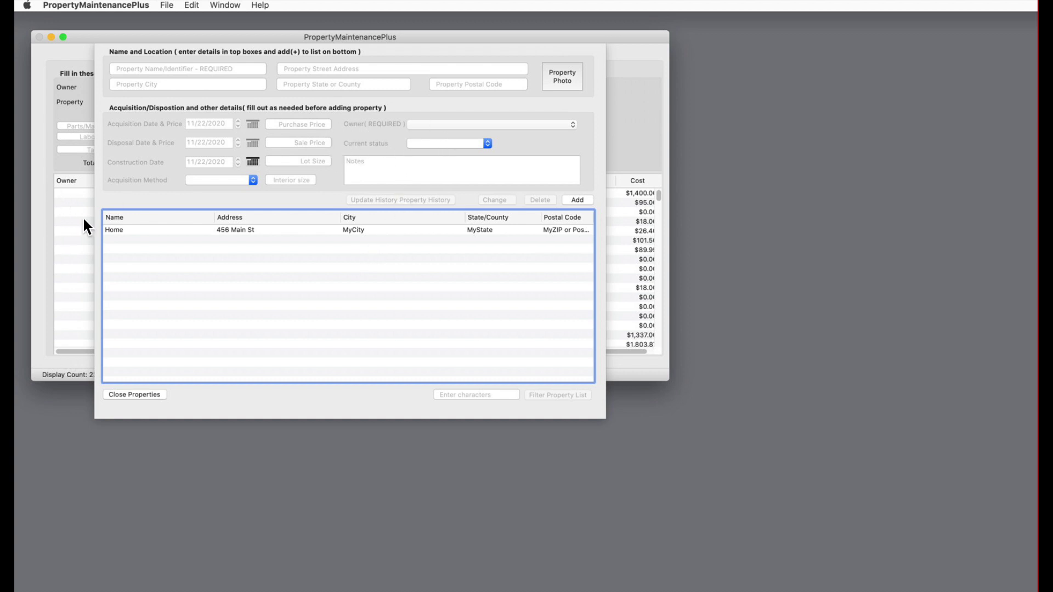
Update the Home property's maintenance history with its assigned owner and close the property list
click(251, 230)
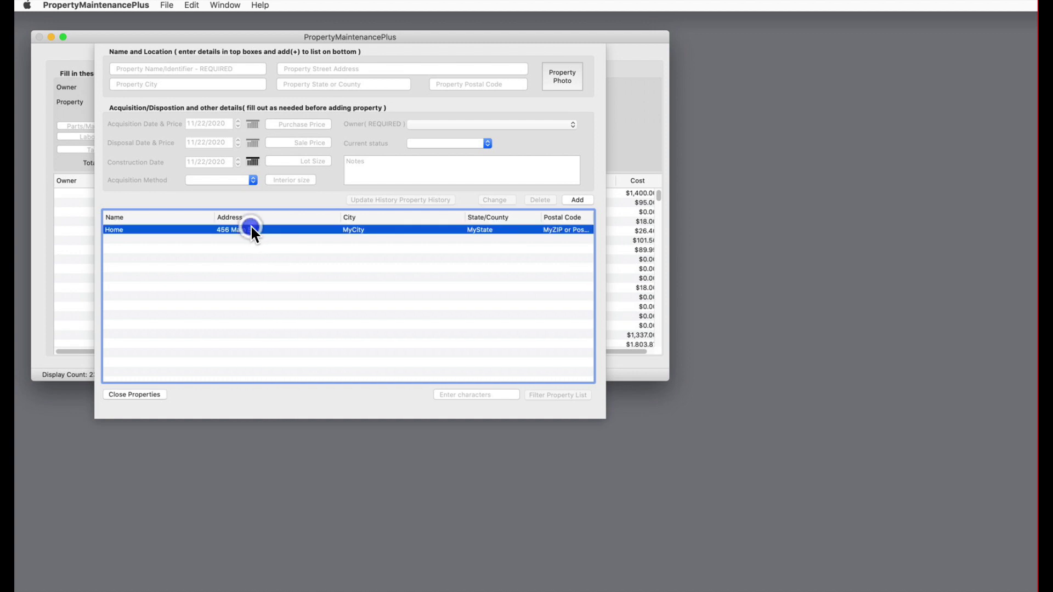
double_click(248, 229)
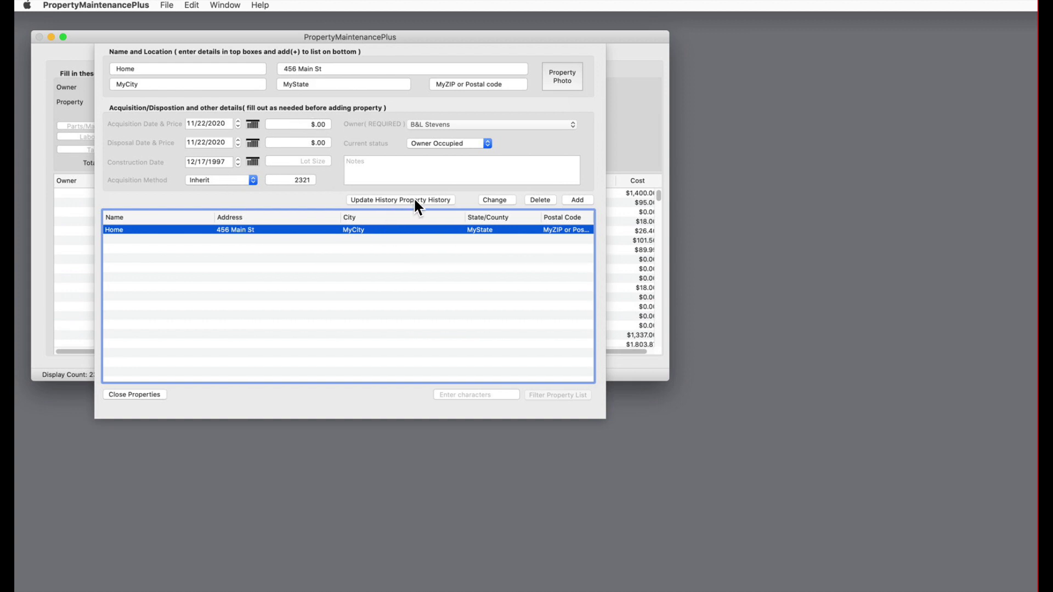
click(448, 200)
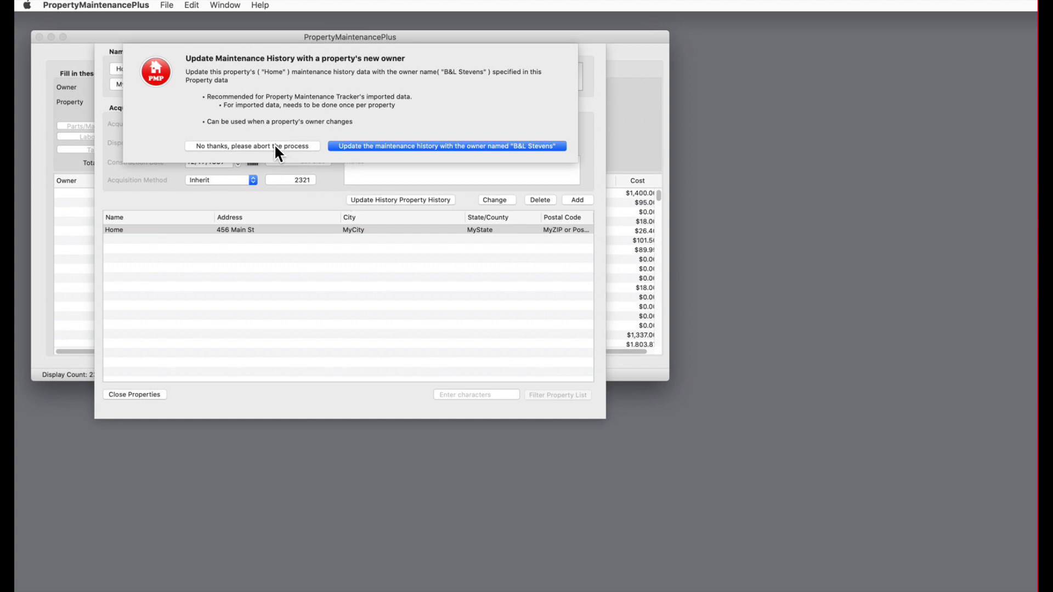
click(376, 146)
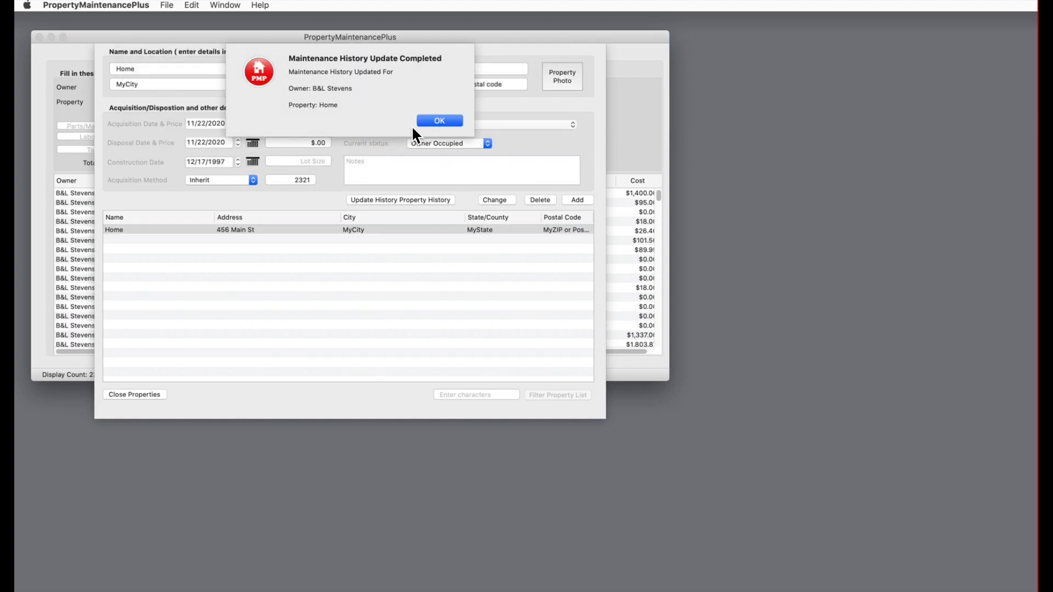
click(441, 119)
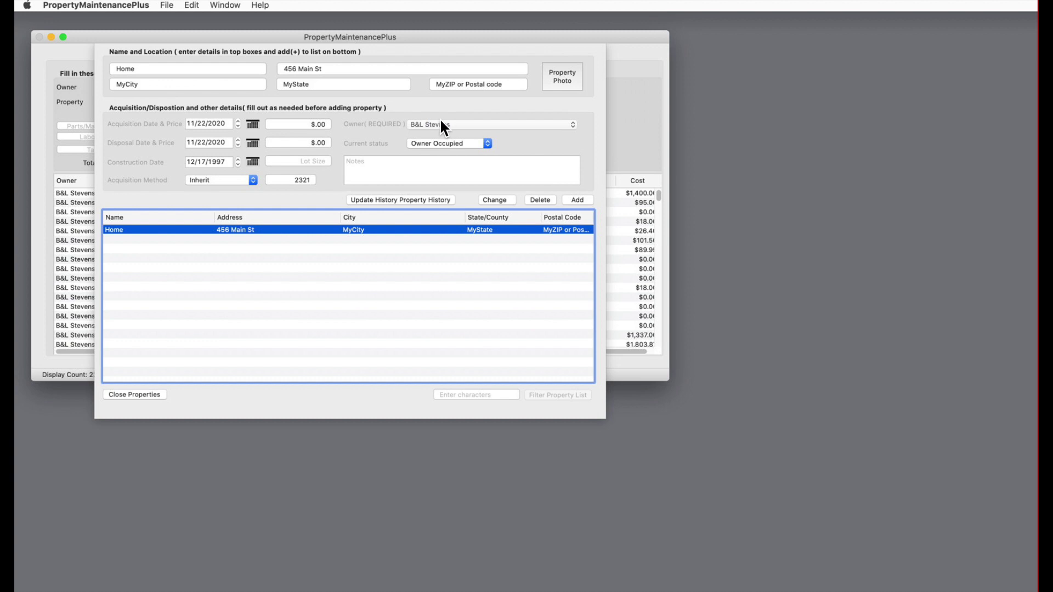
click(137, 394)
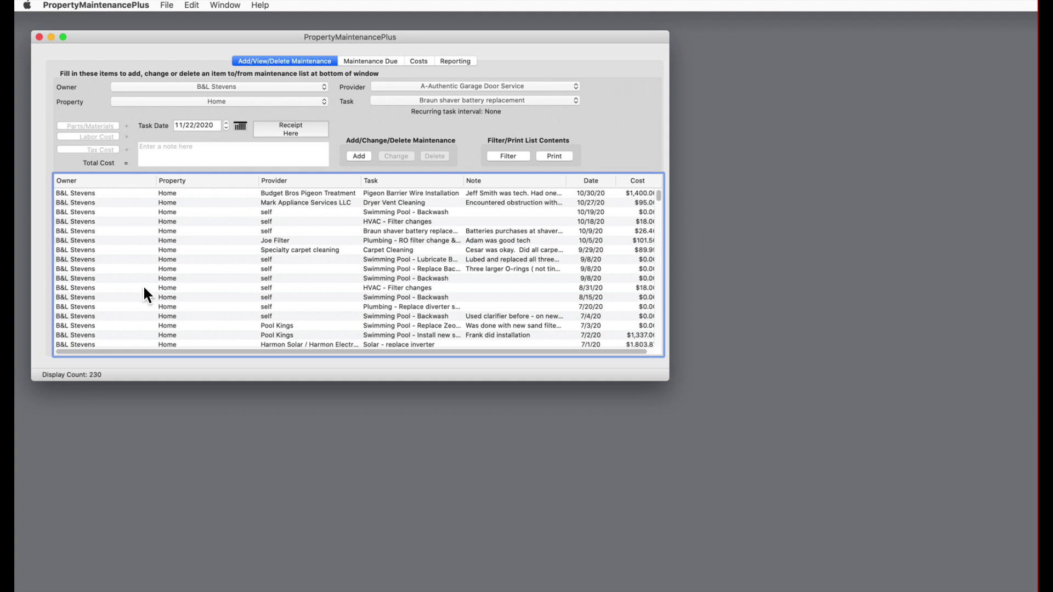
Look through the maintenance list to check the owner on the imported Home entries
scroll(141, 252, down, 15)
scroll(146, 263, down, 1)
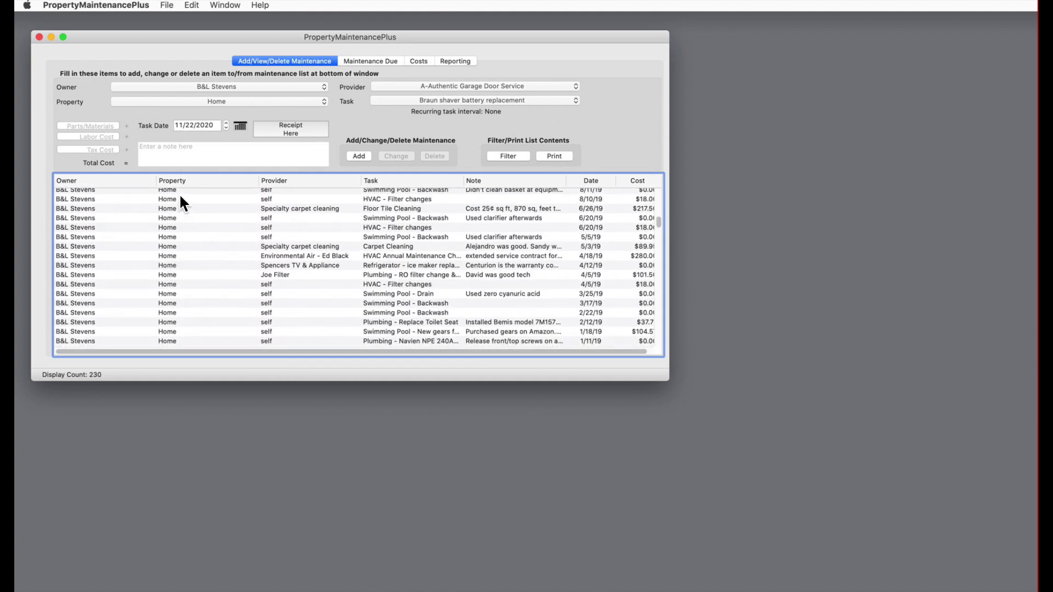
scroll(117, 251, up, 10)
scroll(117, 252, right, 1)
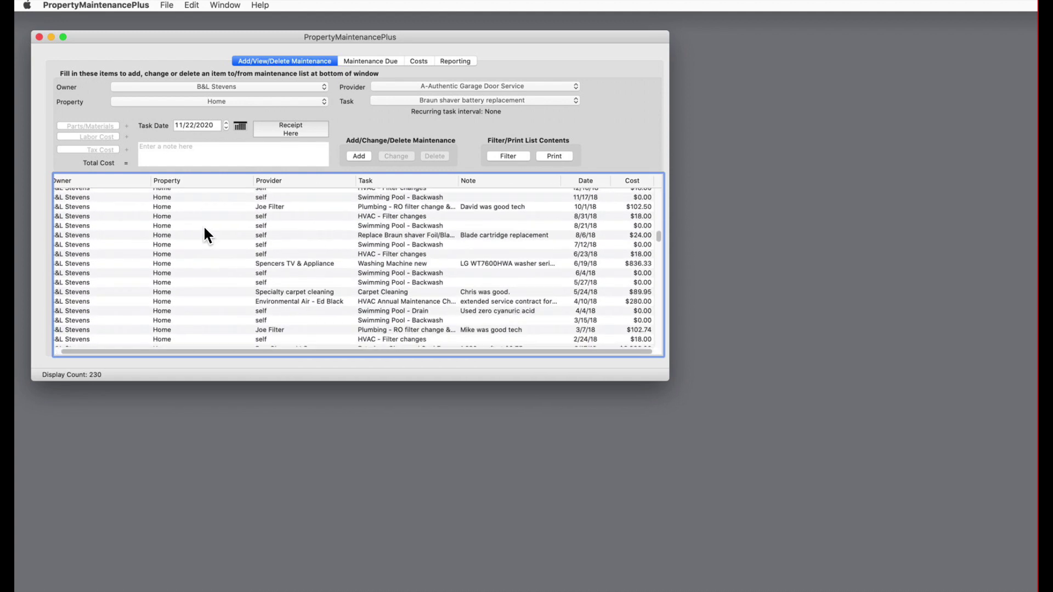
scroll(202, 239, up, 8)
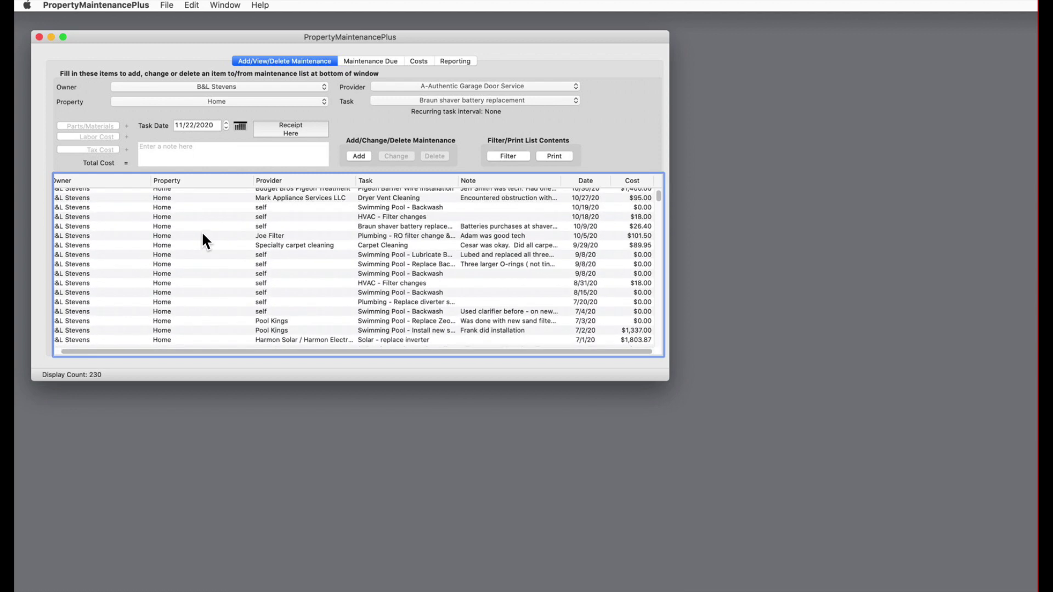